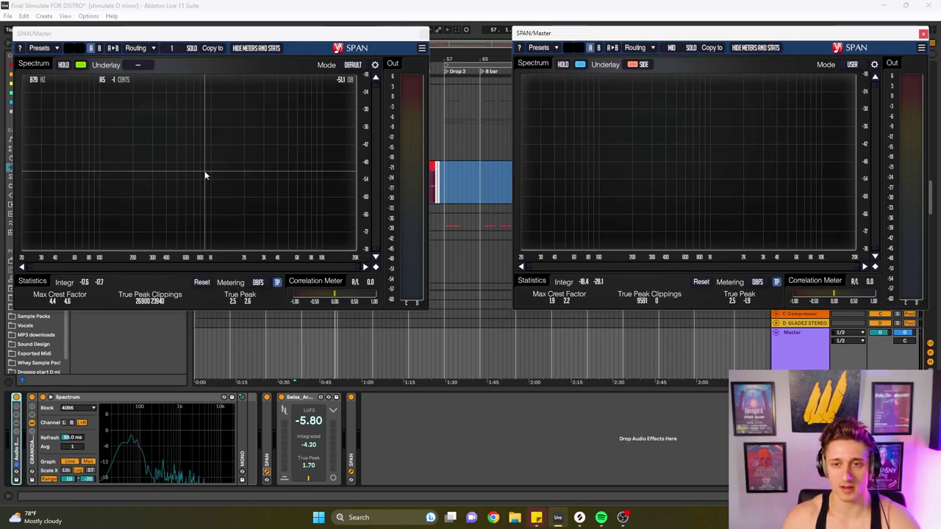
Set master volume to -4.4 dB, then play and freeze both SPAN spectra with HOLD before stopping.
left_click(879, 332)
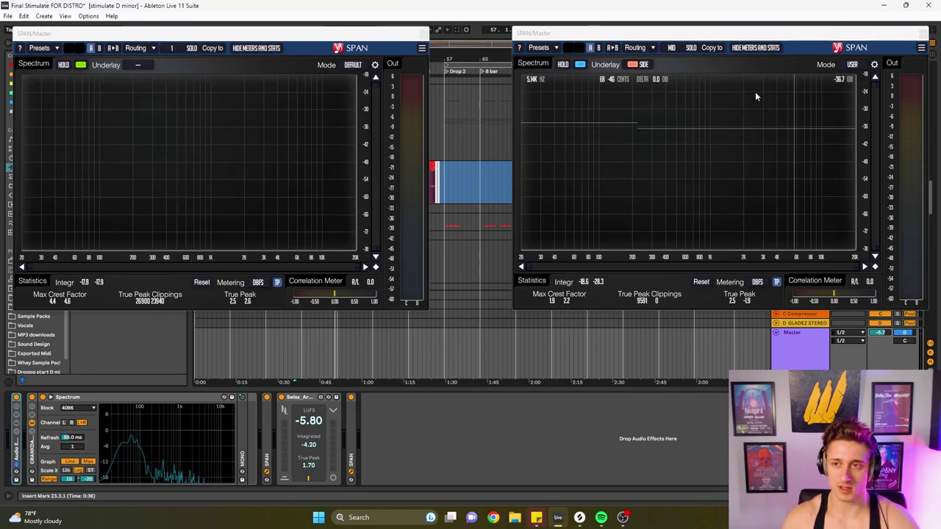
key("space")
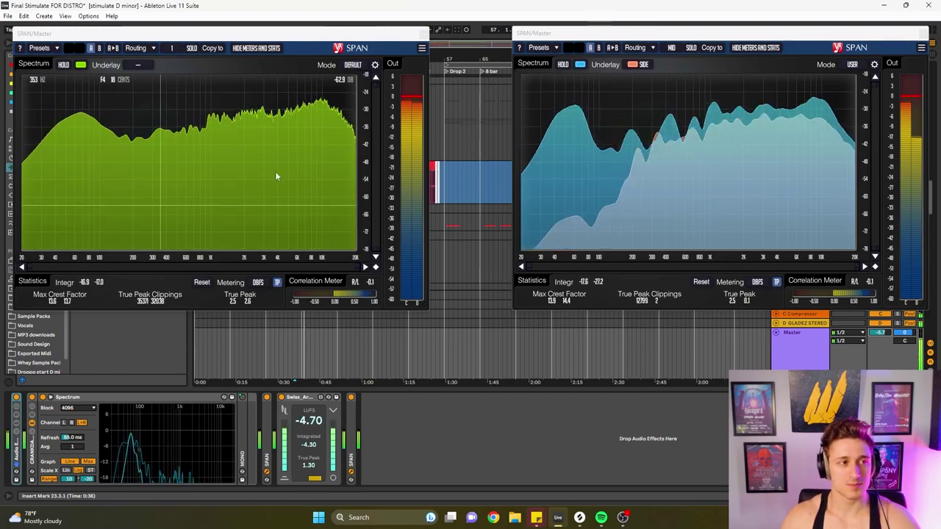
left_click(64, 65)
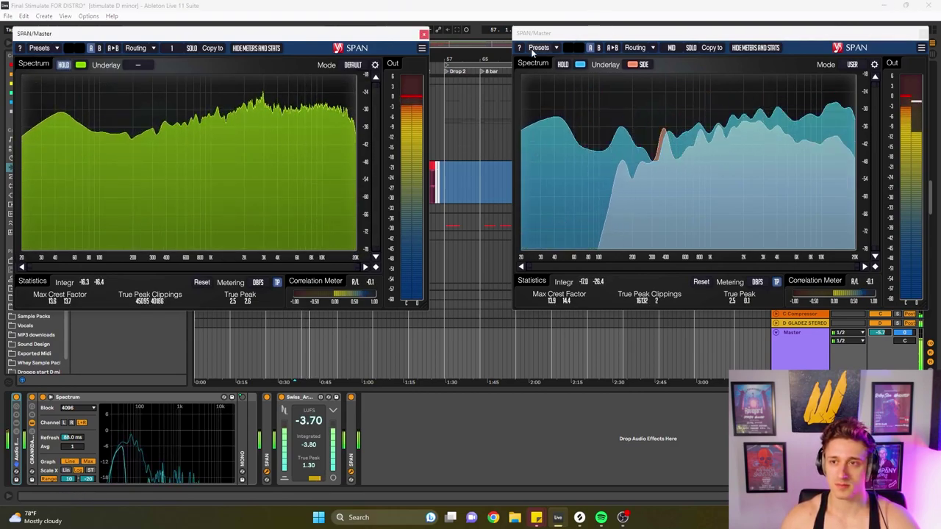
left_click(562, 64)
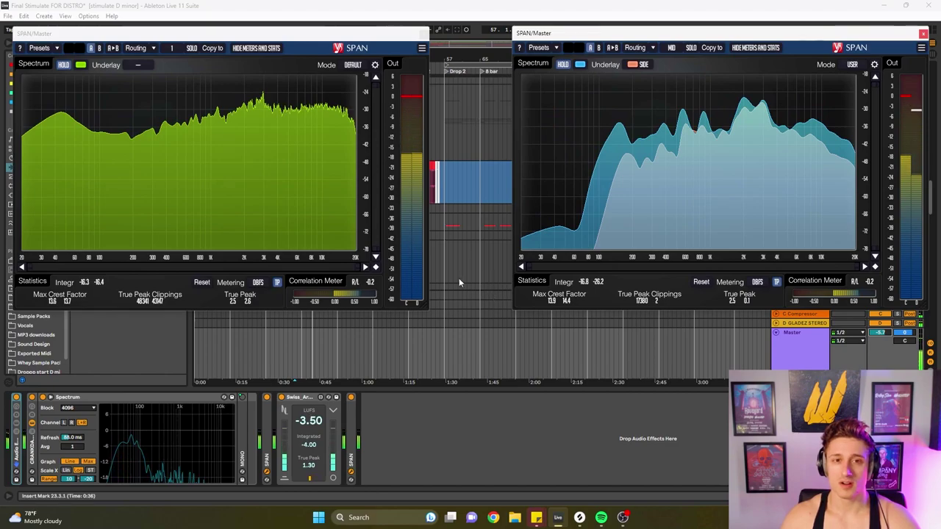
left_click(494, 258)
key("space")
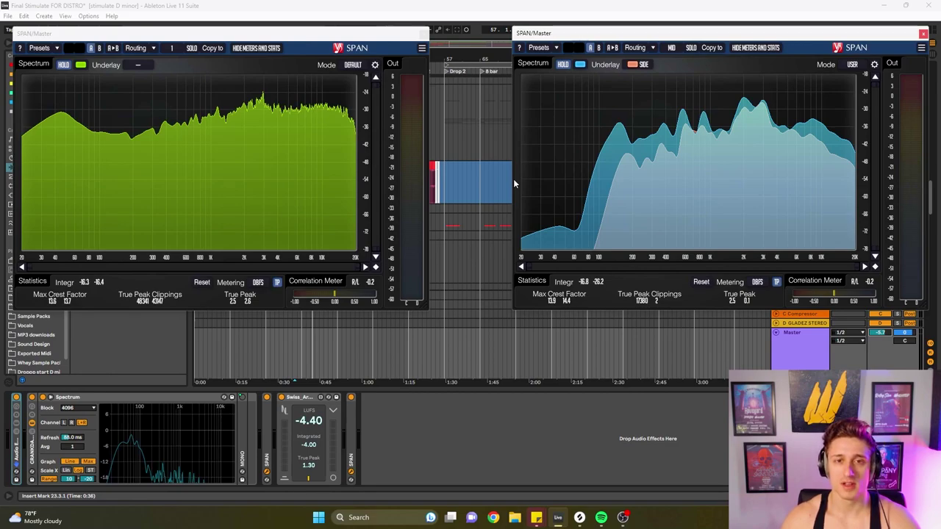
left_click(375, 65)
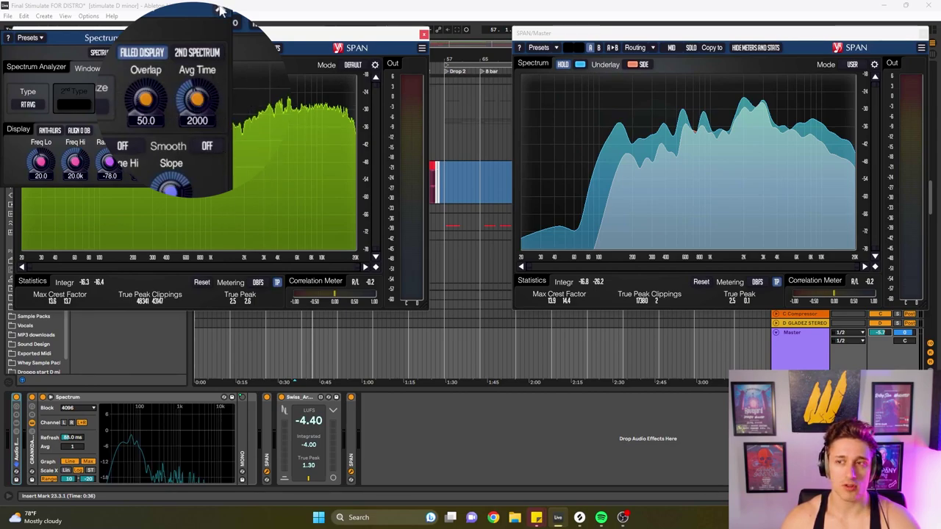
left_click(211, 38)
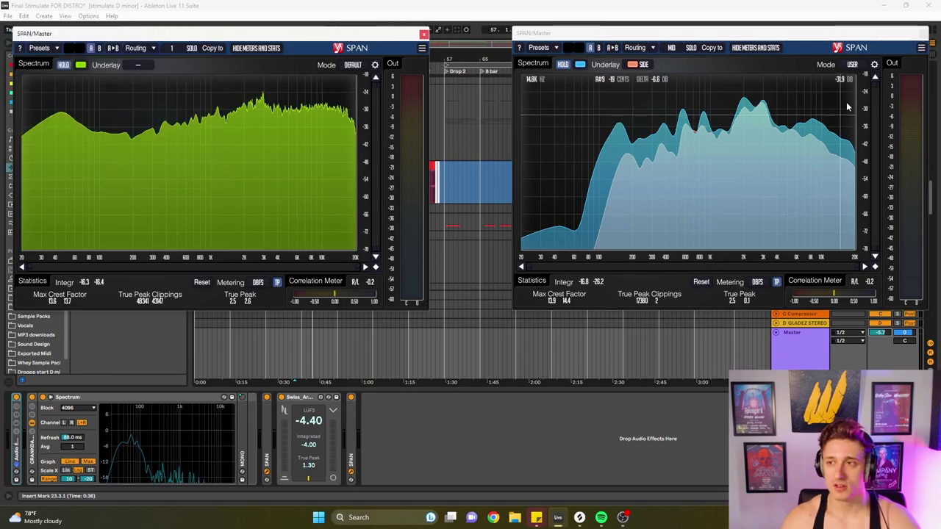
left_click(874, 64)
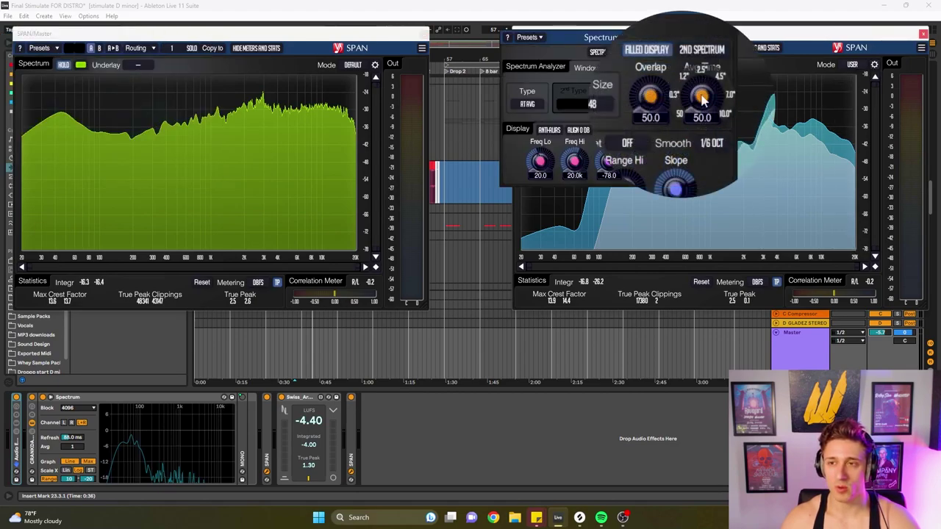
left_click(696, 38)
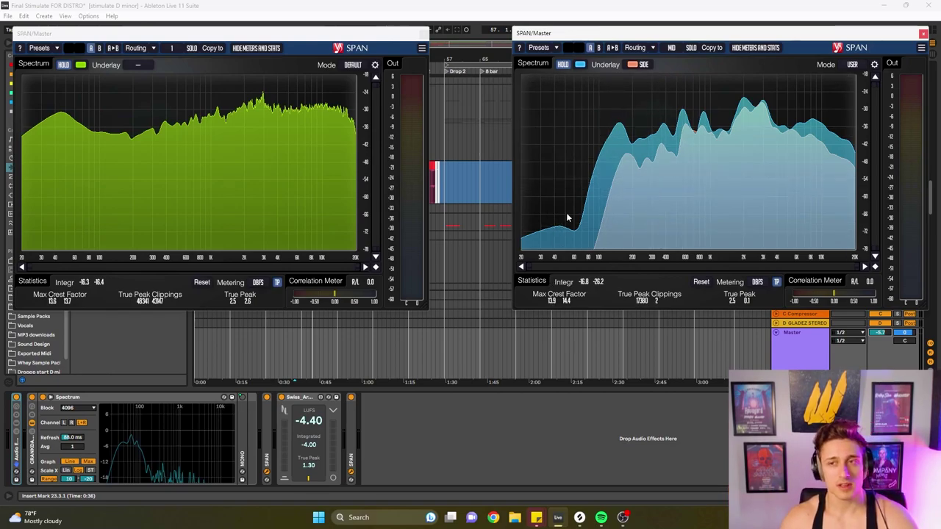
Load the Mid-Side Stereo preset on the right SPAN and make its spectrum colour blue.
left_click(538, 48)
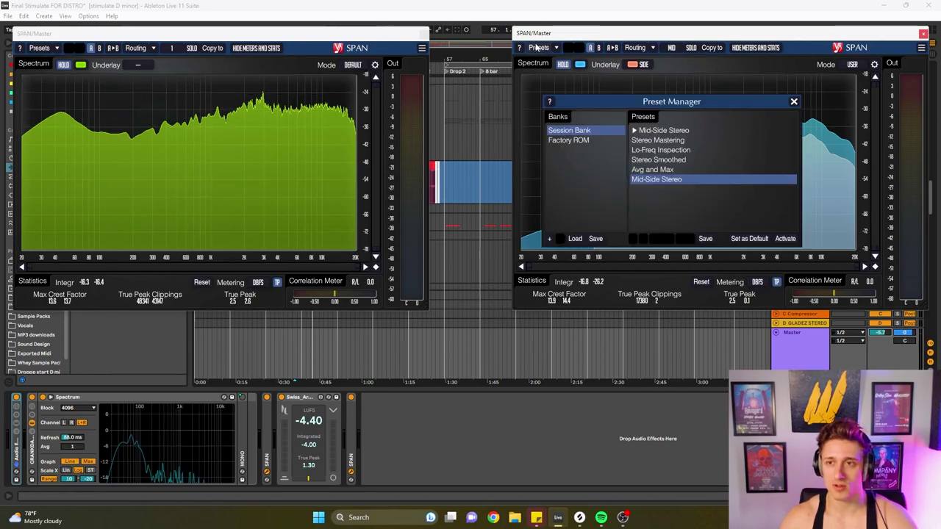
left_click(568, 140)
double_click(713, 130)
left_click(795, 103)
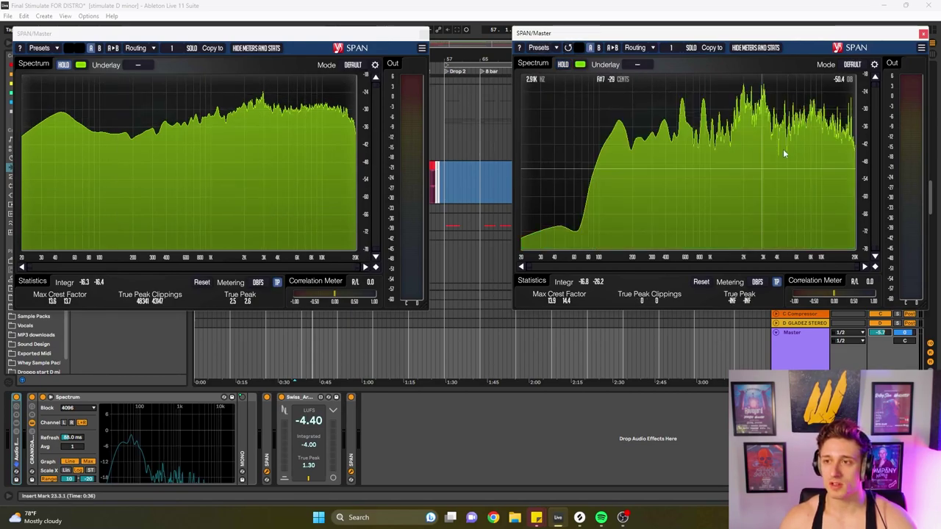
left_click(535, 49)
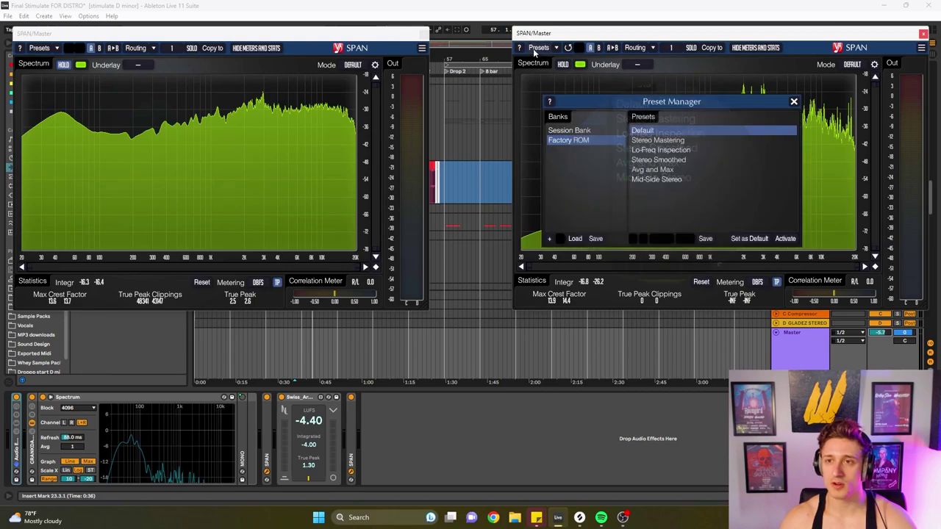
double_click(671, 179)
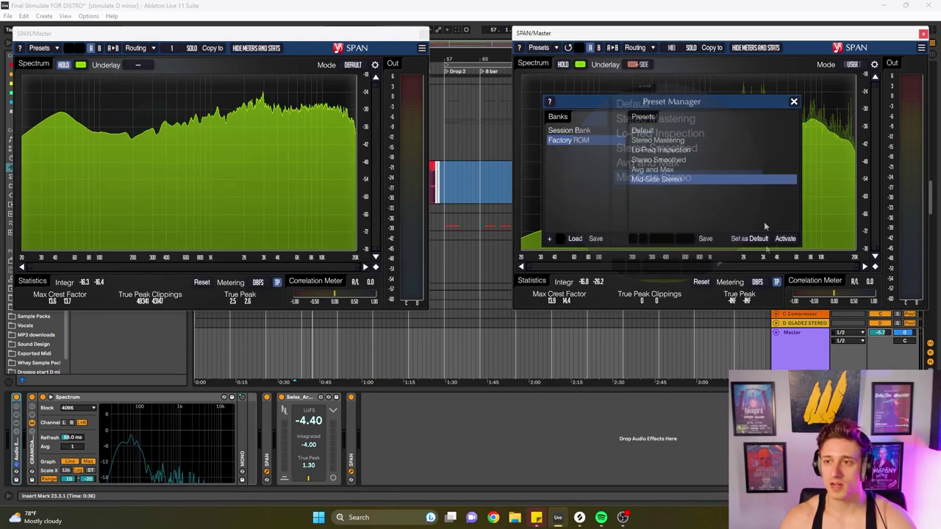
left_click(794, 103)
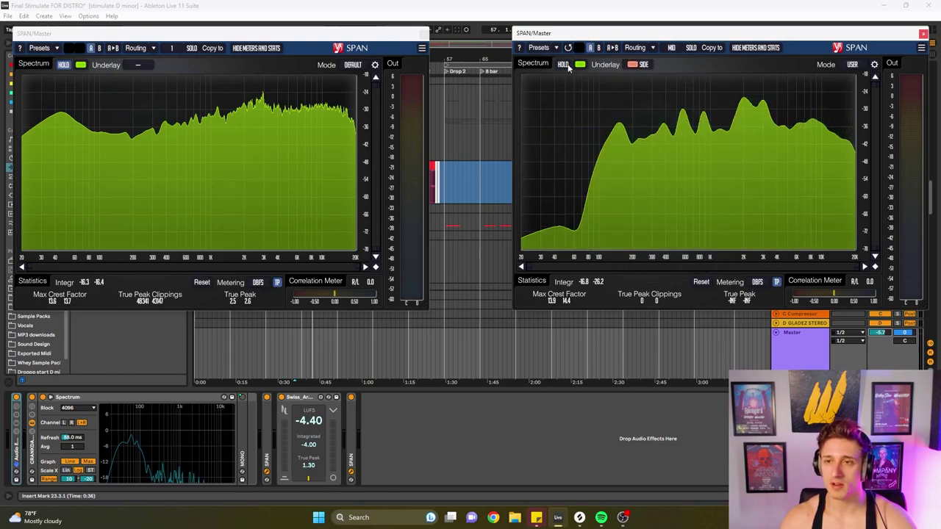
left_click(580, 65)
left_click(580, 96)
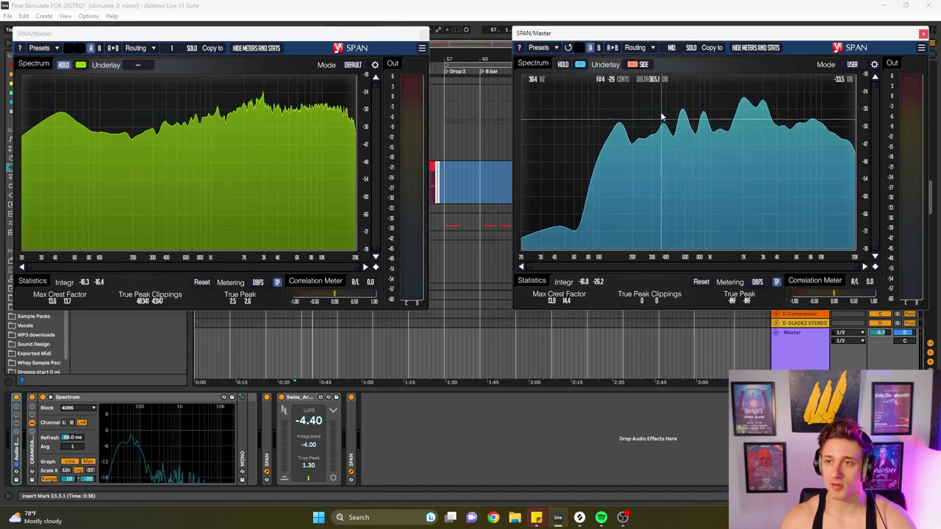
Check the spectrum mode settings, then switch the display to Mid with Side underlay during playback.
left_click(874, 66)
mouse_move(706, 97)
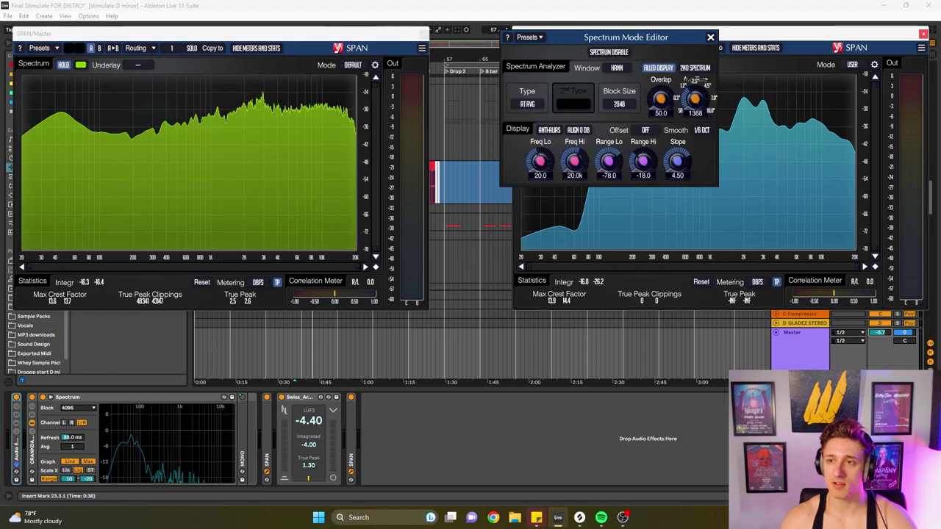
left_click(710, 36)
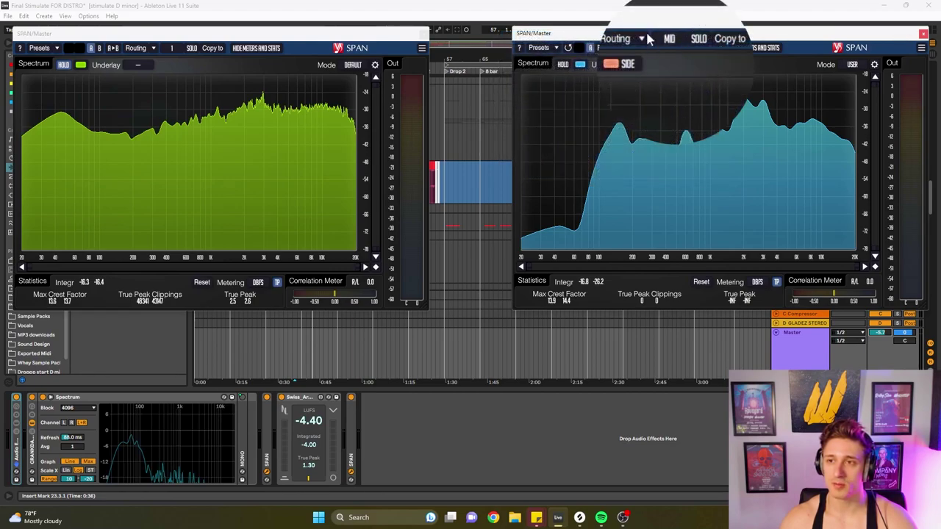
left_click(677, 45)
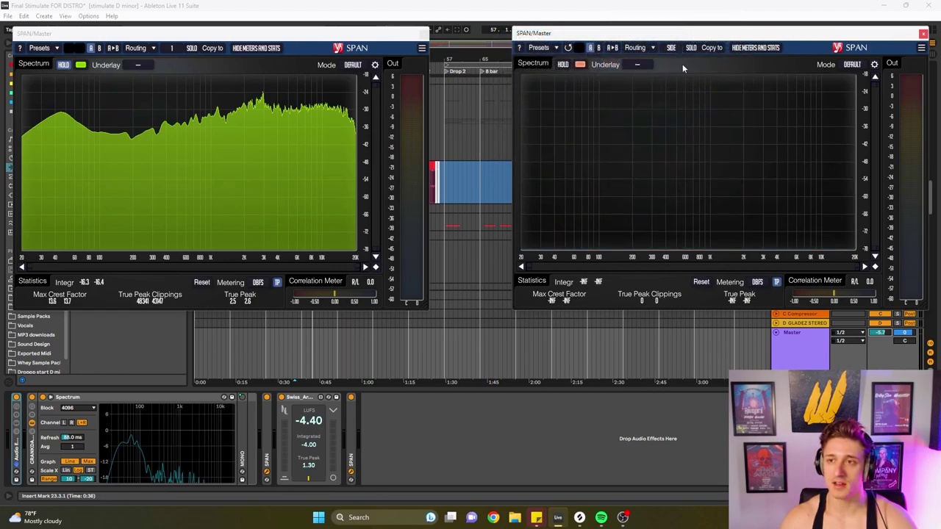
left_click(874, 64)
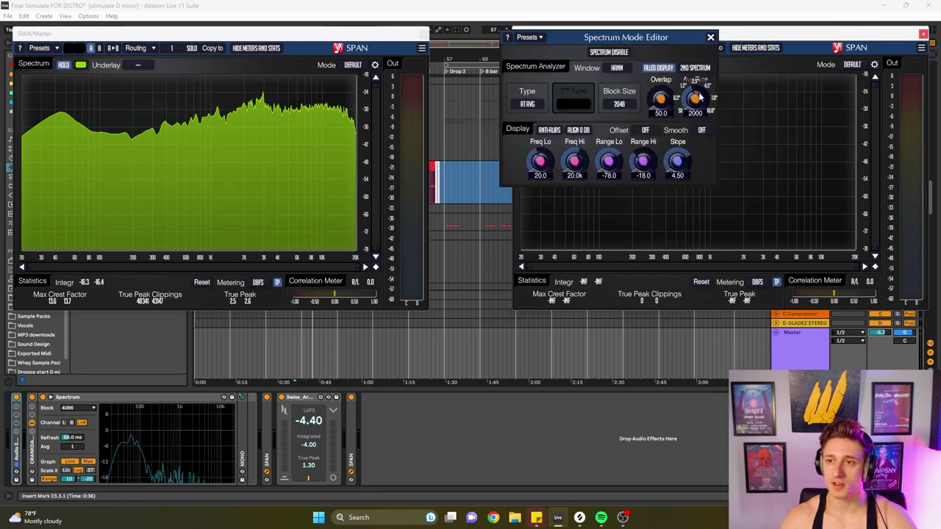
left_click(710, 37)
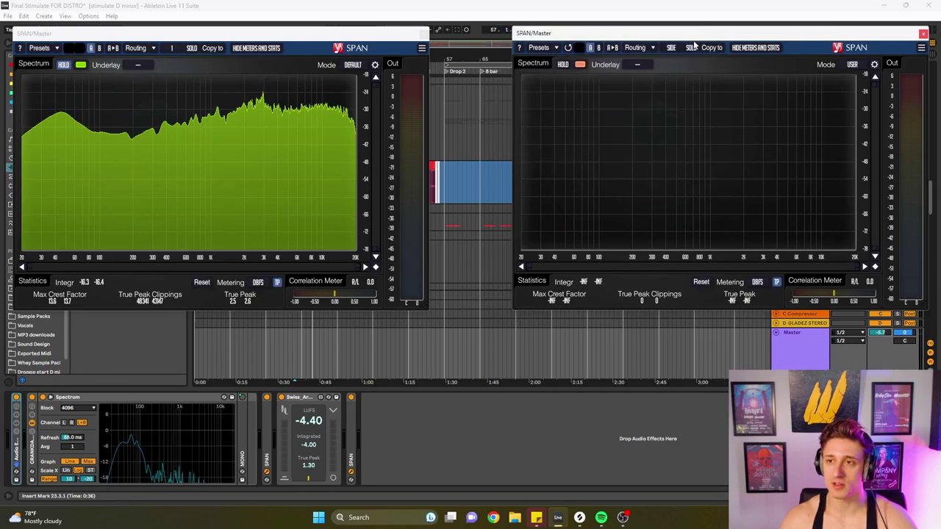
key("space")
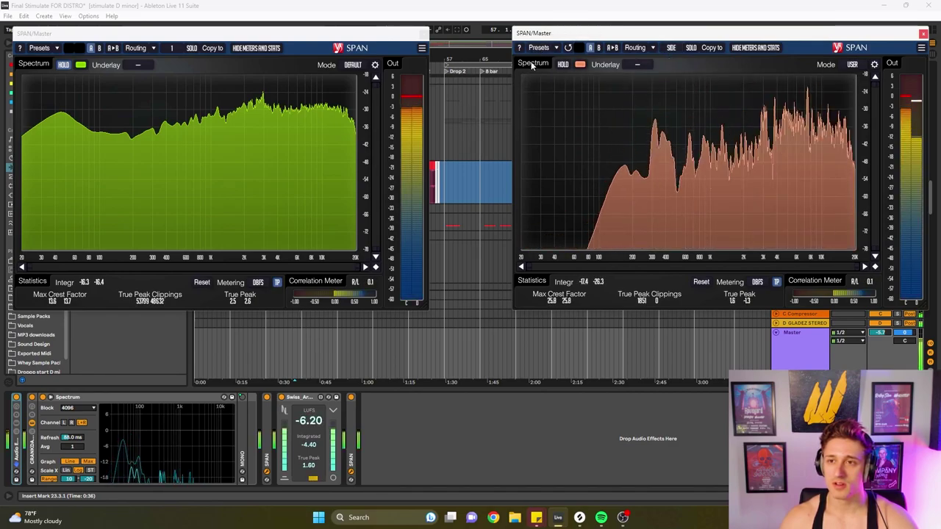
left_click(672, 47)
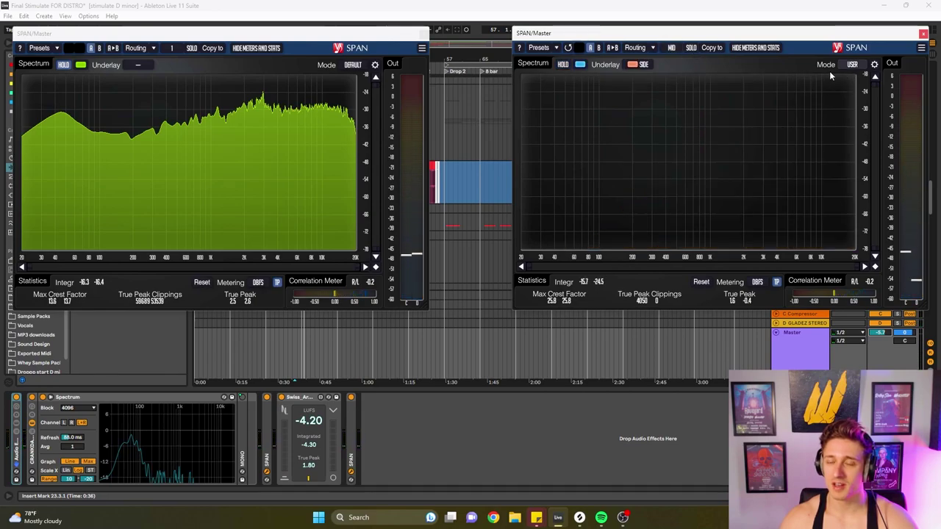
Turn on peak hold in the blue SPAN, then select the SPAN device on the Master track.
left_click(568, 67)
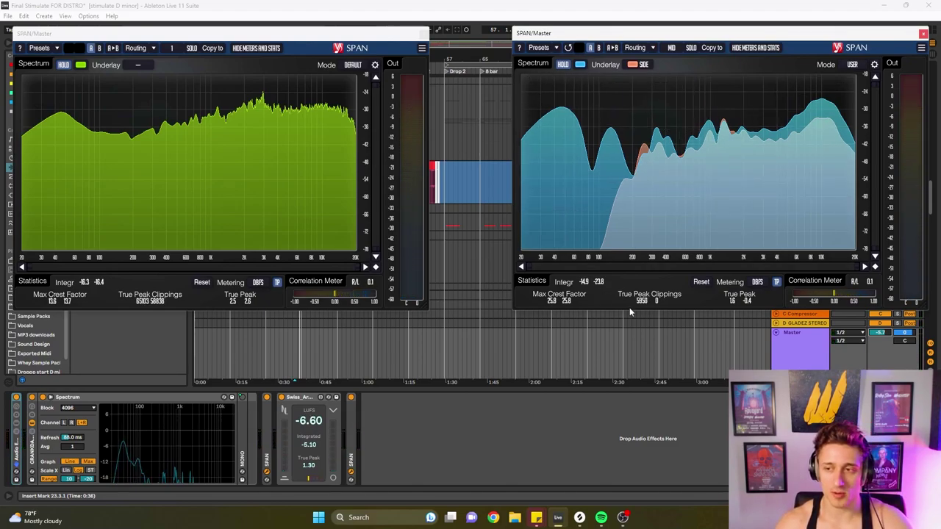
left_click(803, 365)
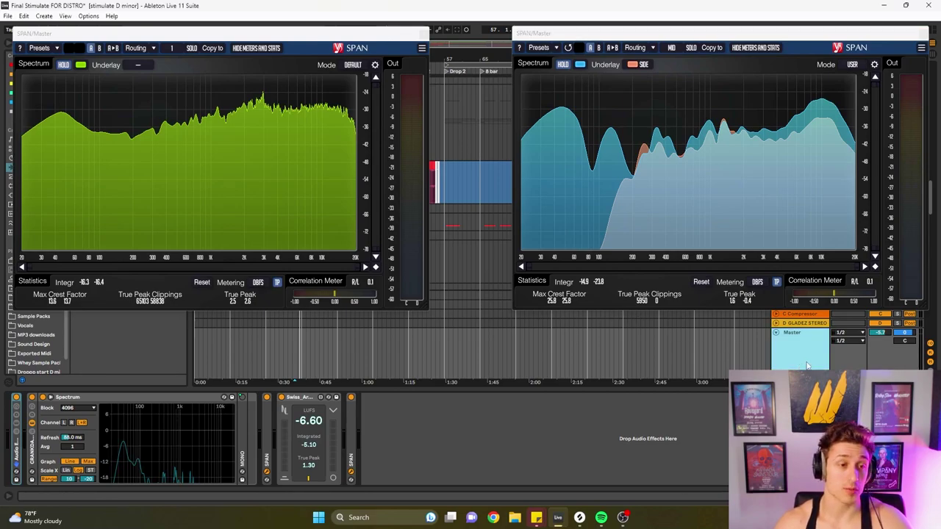
left_click(269, 460)
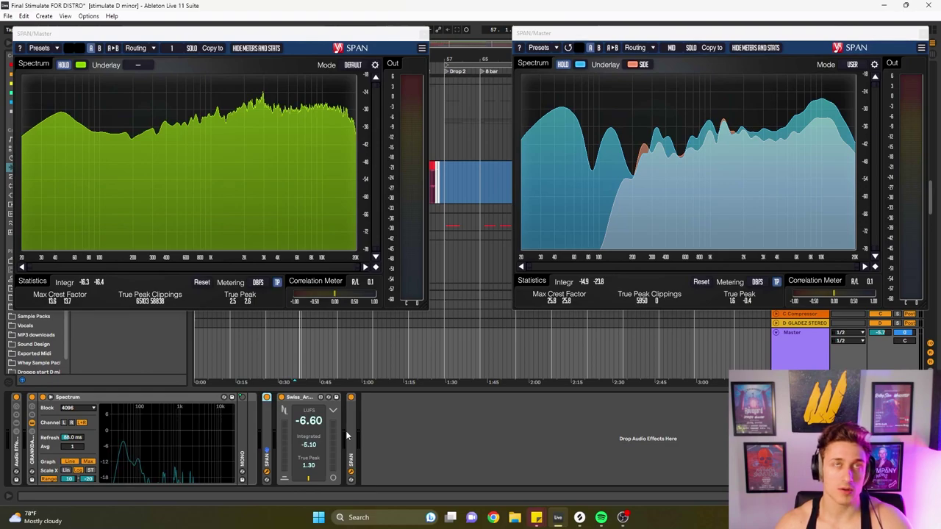
Open the loudness meter window and restart playback from 1:26 in the arrangement.
left_click(345, 431)
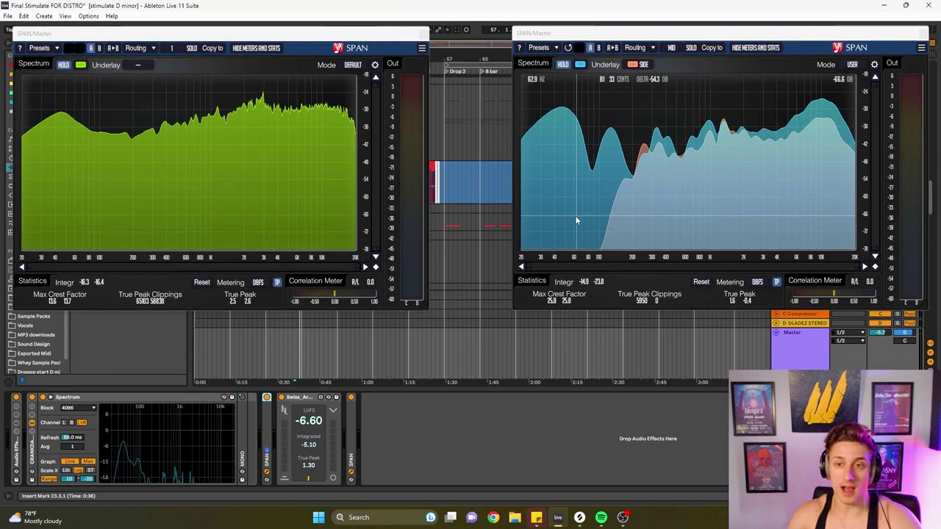
key("space")
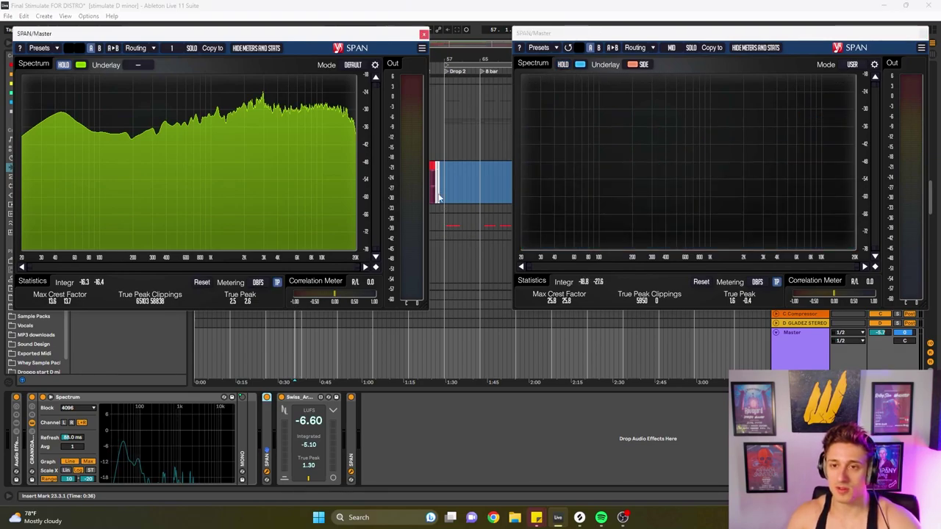
left_click(439, 198)
left_click(563, 67)
key("space")
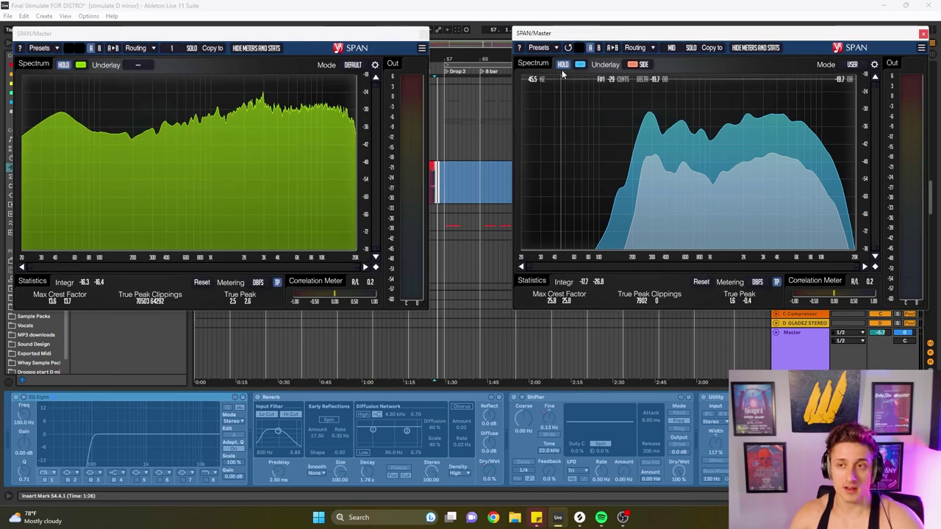
Turn off HOLD on the default SPAN, then capture a fresh peak hold on the blue SPAN during playback.
key("space")
left_click(65, 65)
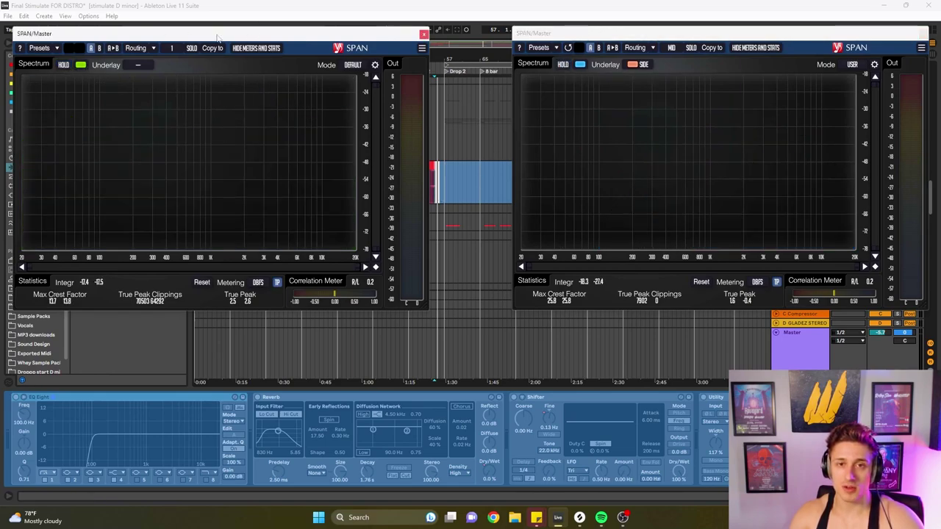
left_click_drag(219, 34, 269, 209)
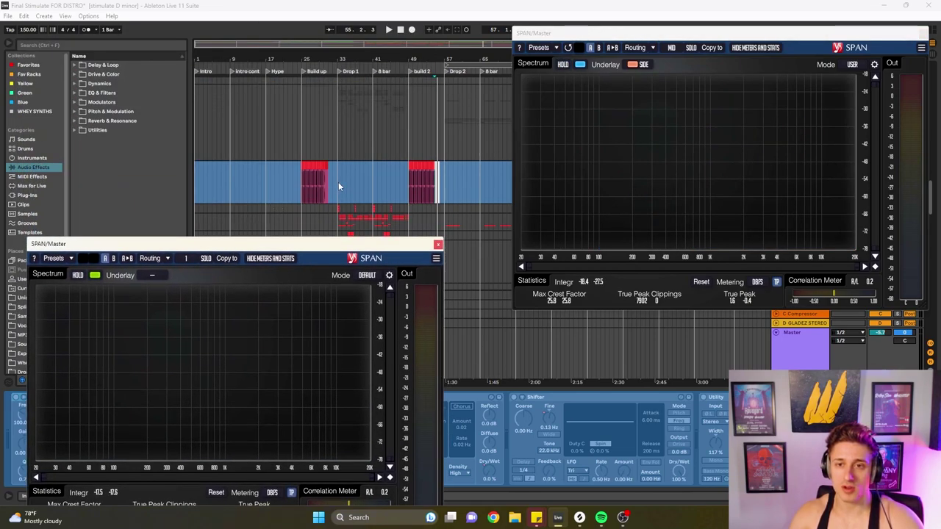
left_click_drag(312, 245, 297, 26)
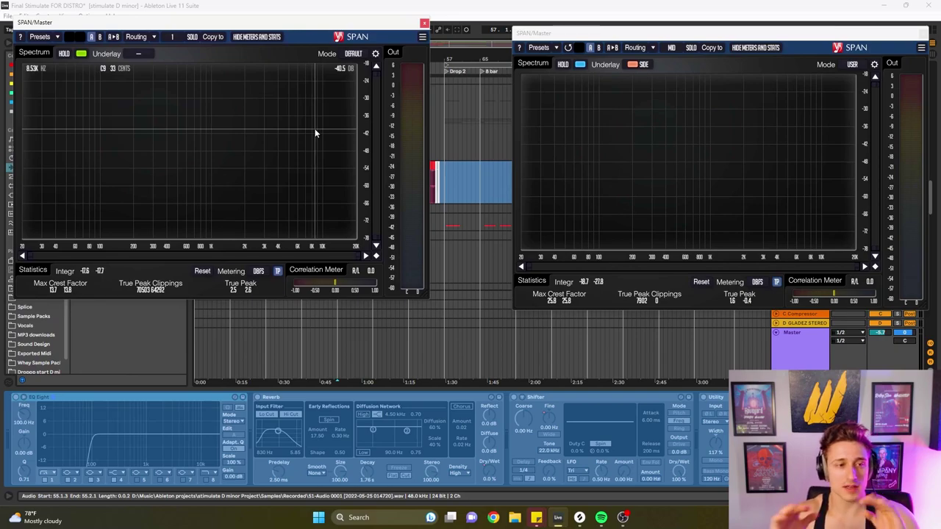
key("space")
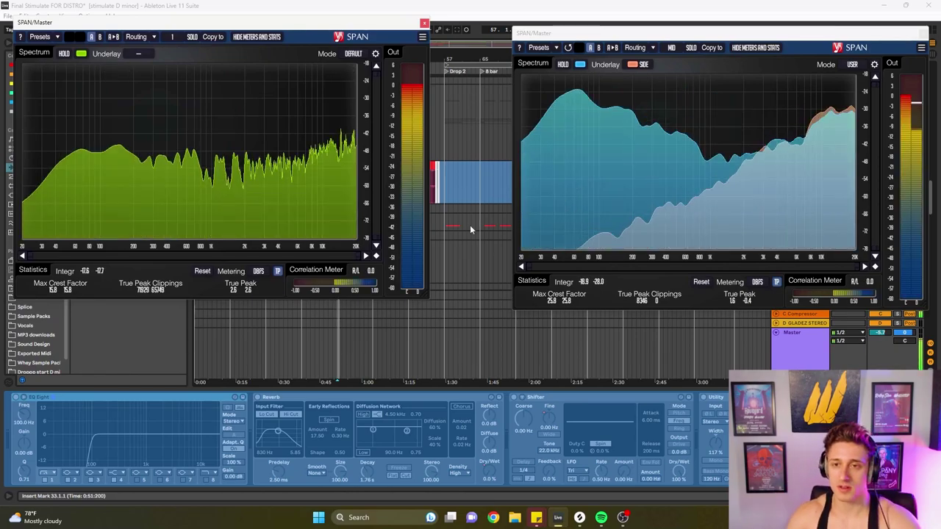
left_click(563, 64)
key("space")
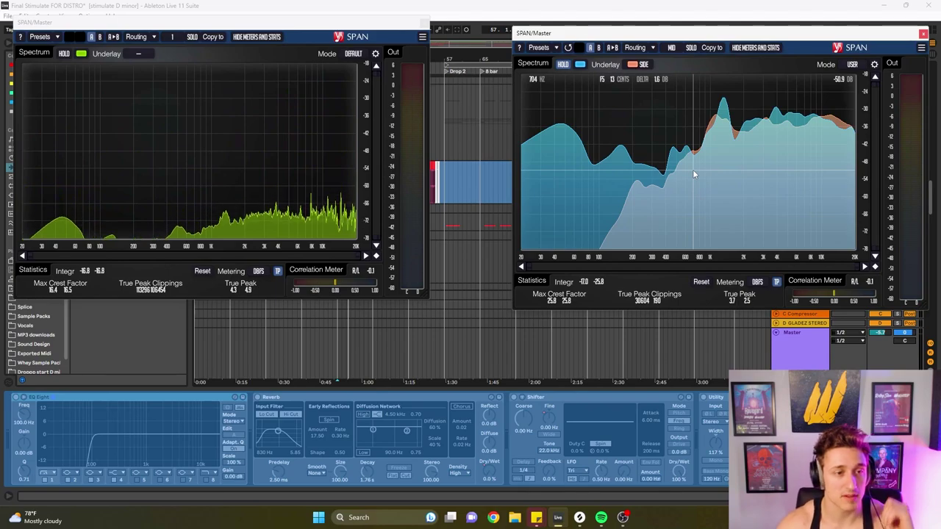
Turn off HOLD on the blue SPAN, resume playback, and show the Spectrum track's devices.
left_click(762, 152)
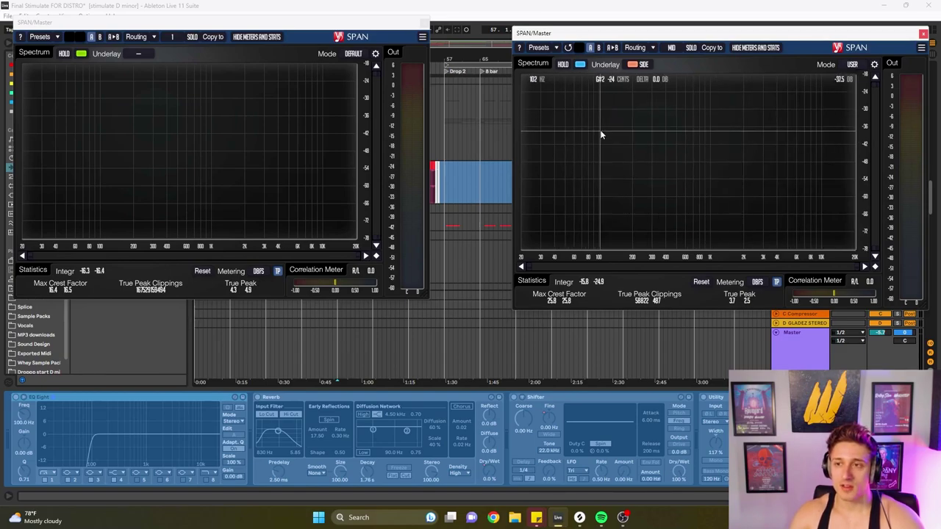
key("space")
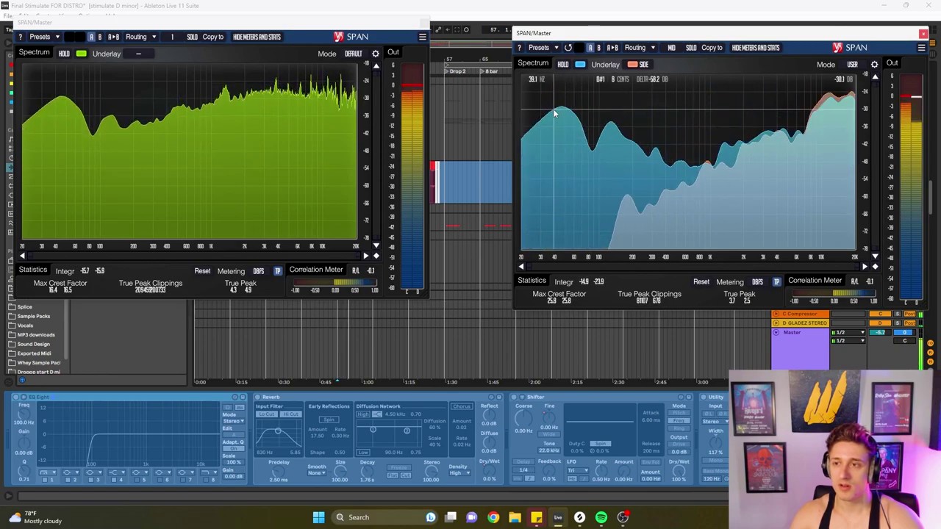
left_click(732, 318)
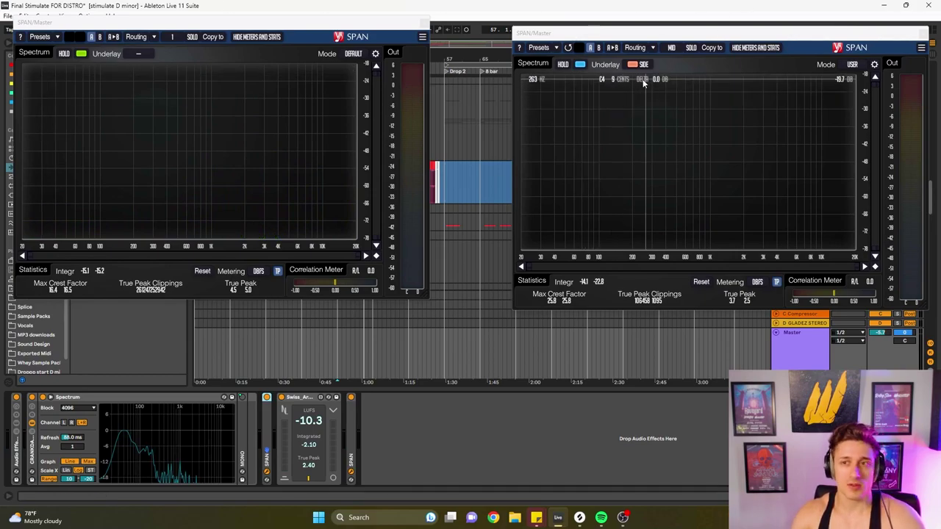
Drag the blue SPAN window slightly left and up beside the default SPAN.
left_click(605, 35)
left_click_drag(605, 36, 584, 31)
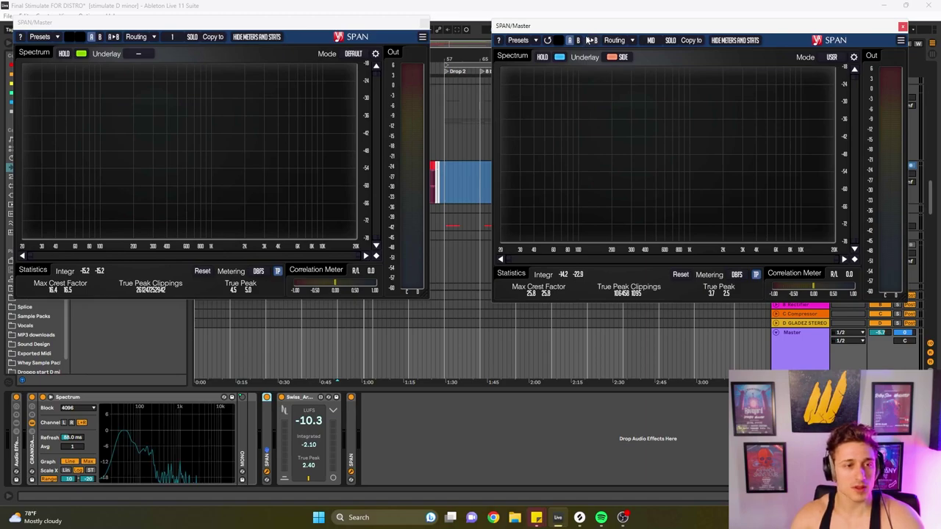